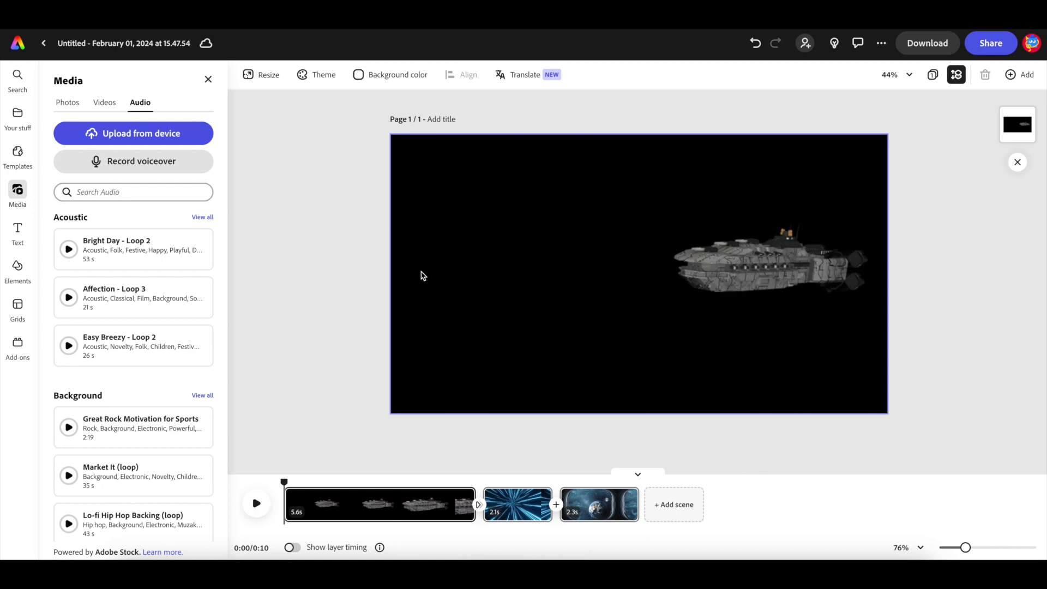
# Insert the Summer Sale text design from the Signs and labels collection and place it beside the spaceship in the first scene
pyautogui.click(18, 231)
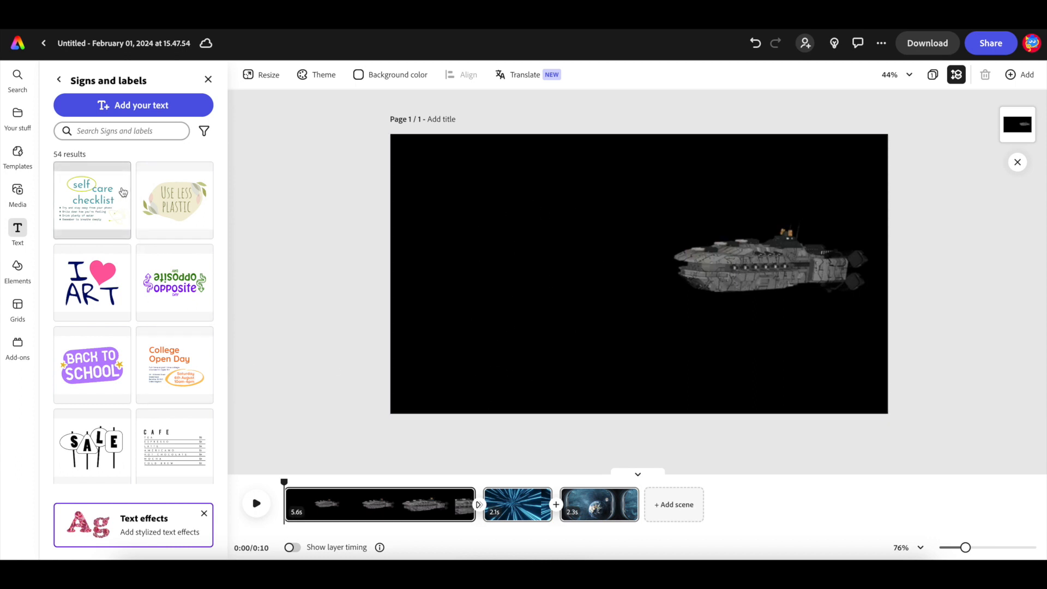
pyautogui.scroll(-5, 138, 438)
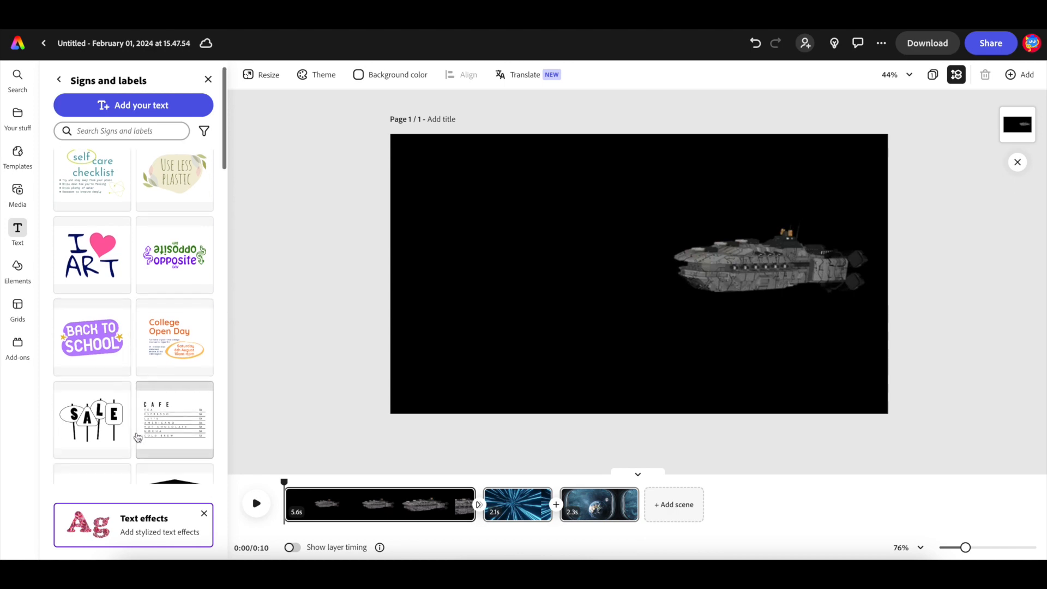
pyautogui.scroll(-12, 138, 438)
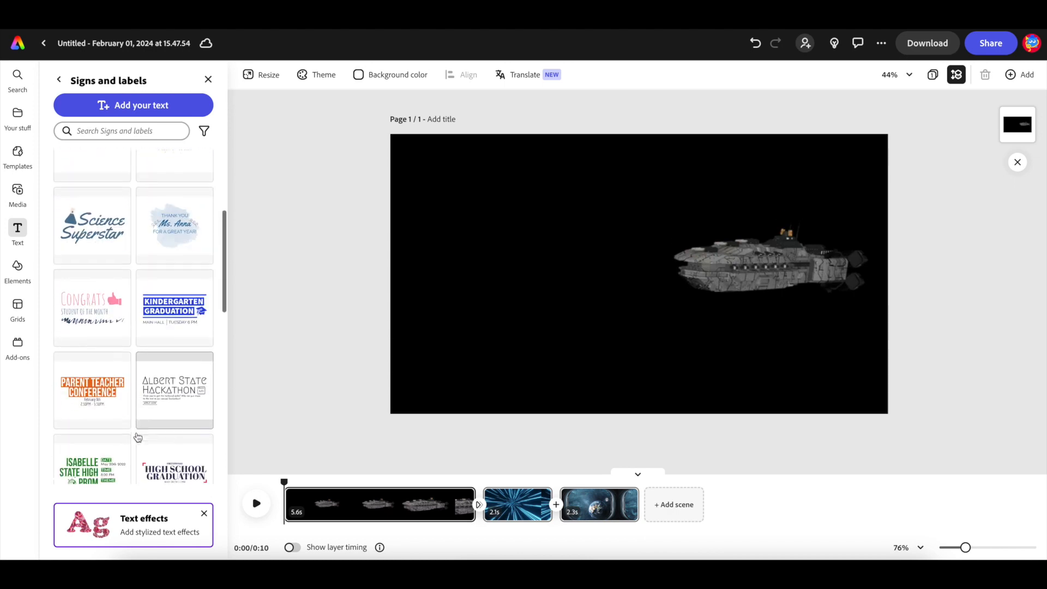
pyautogui.scroll(-15, 138, 438)
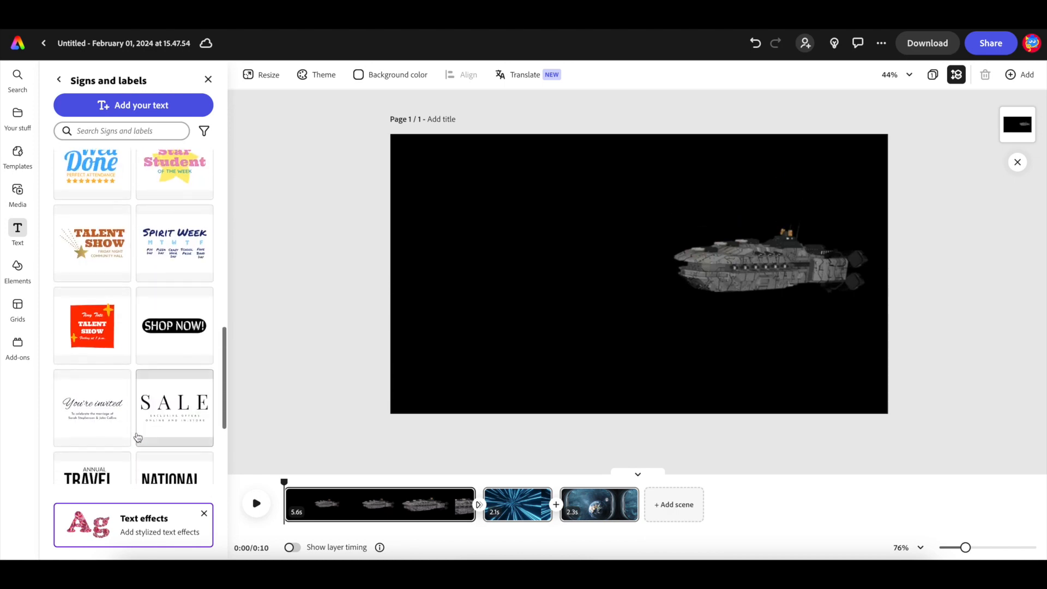
pyautogui.scroll(-10, 138, 438)
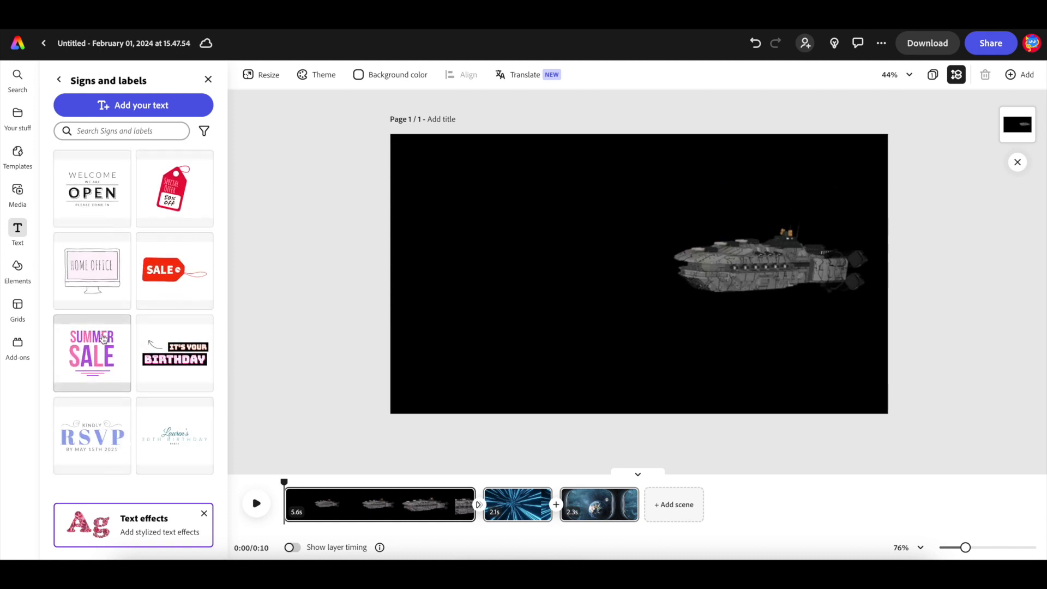
pyautogui.click(104, 340)
pyautogui.moveTo(685, 288); pyautogui.dragTo(579, 295)
# Replace the word SUMMER in the text design with SPACE WARP
pyautogui.doubleClick(461, 178)
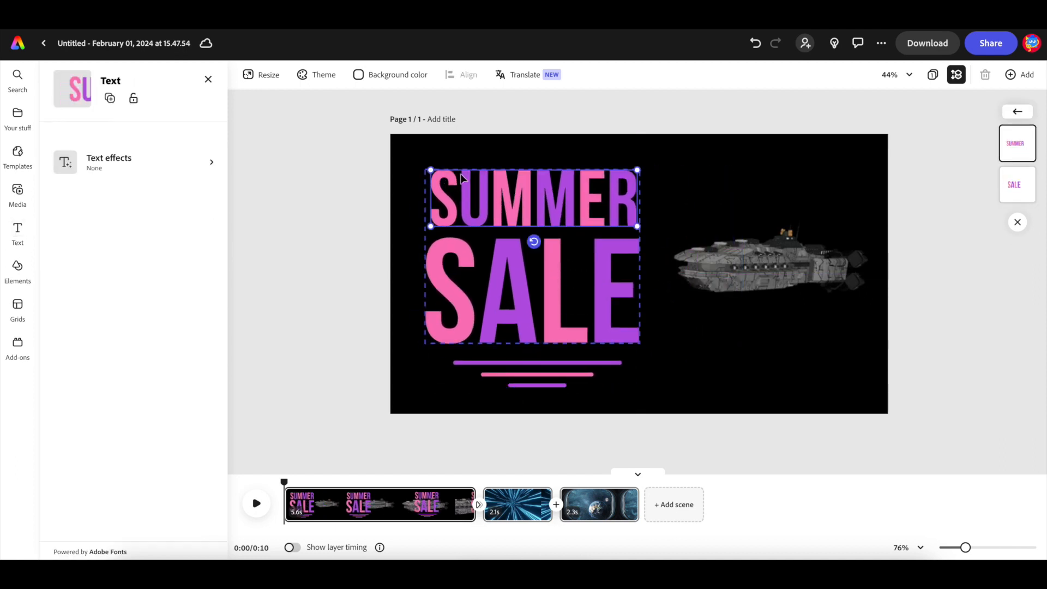
pyautogui.doubleClick(461, 174)
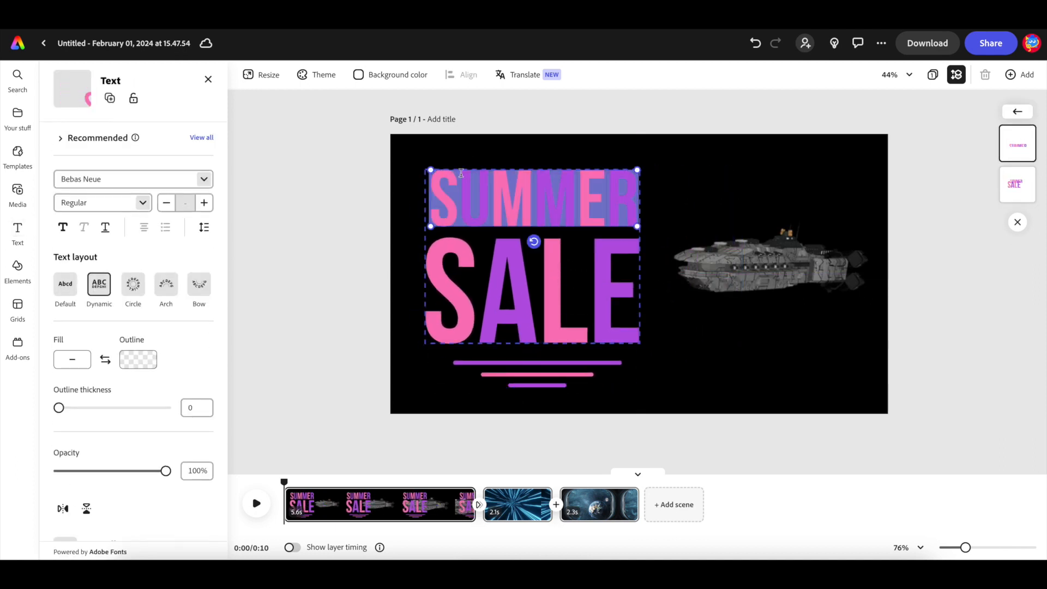
pyautogui.write('AP')
pyautogui.press('BackSpace')
pyautogui.press('BackSpace')
pyautogui.write('SPACE ')
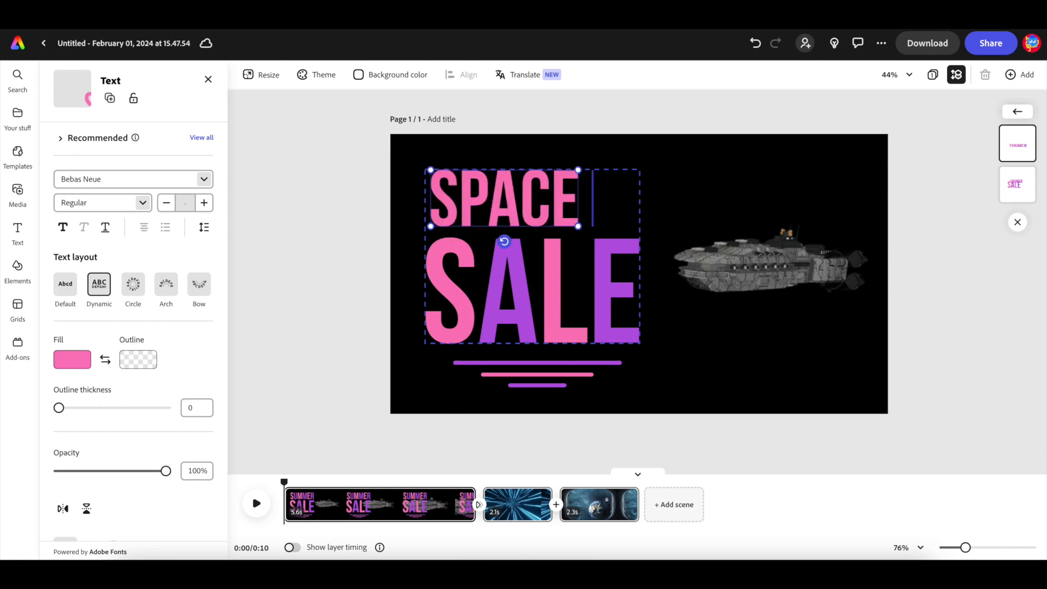
pyautogui.write('WARP')
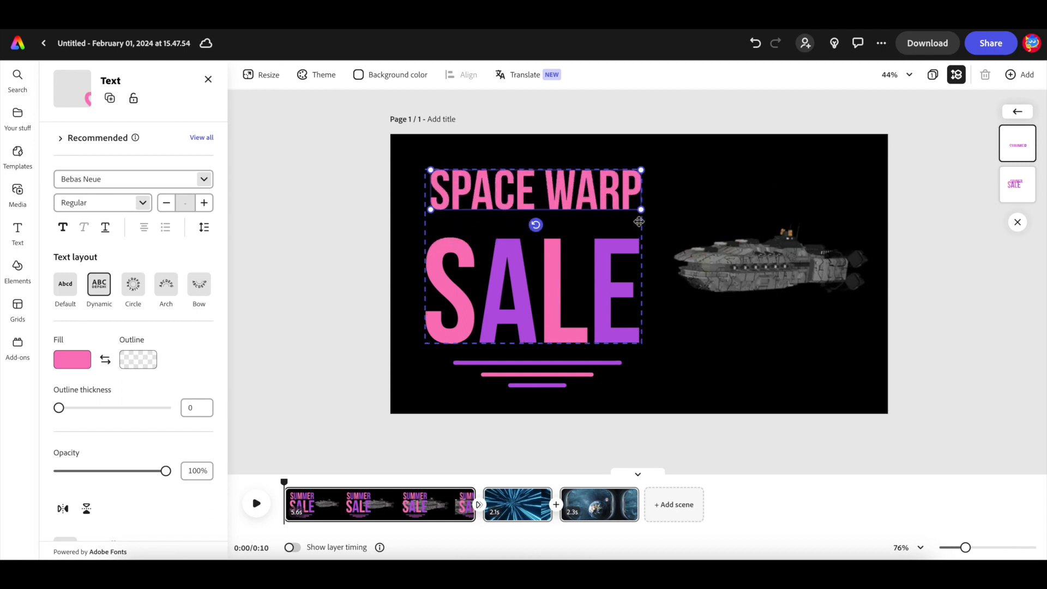
# Delete the whole SPACE WARP SALE text design from the first scene
pyautogui.click(625, 247)
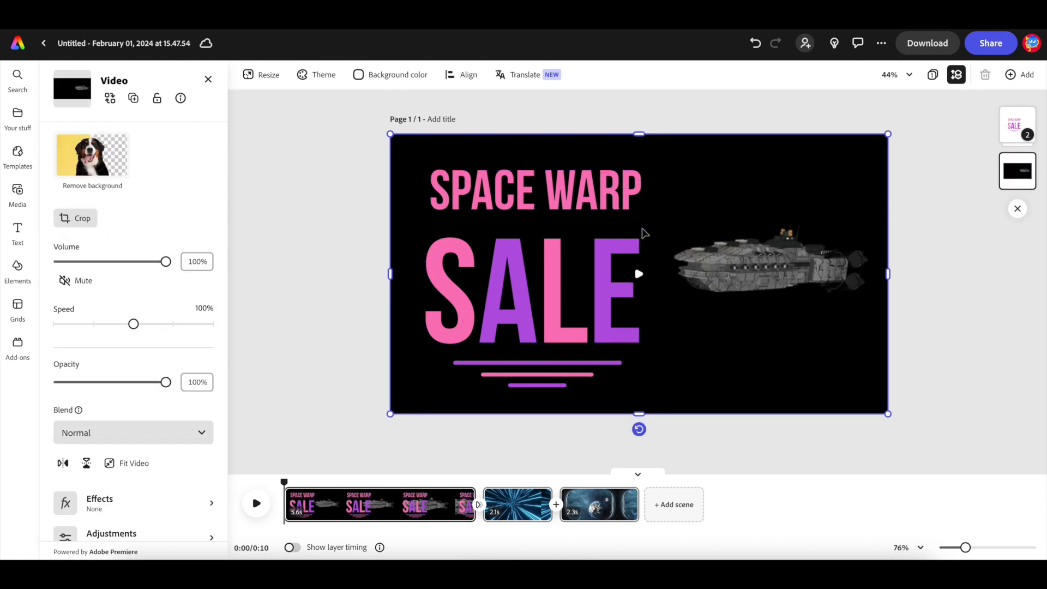
pyautogui.click(625, 247)
pyautogui.press('Delete')
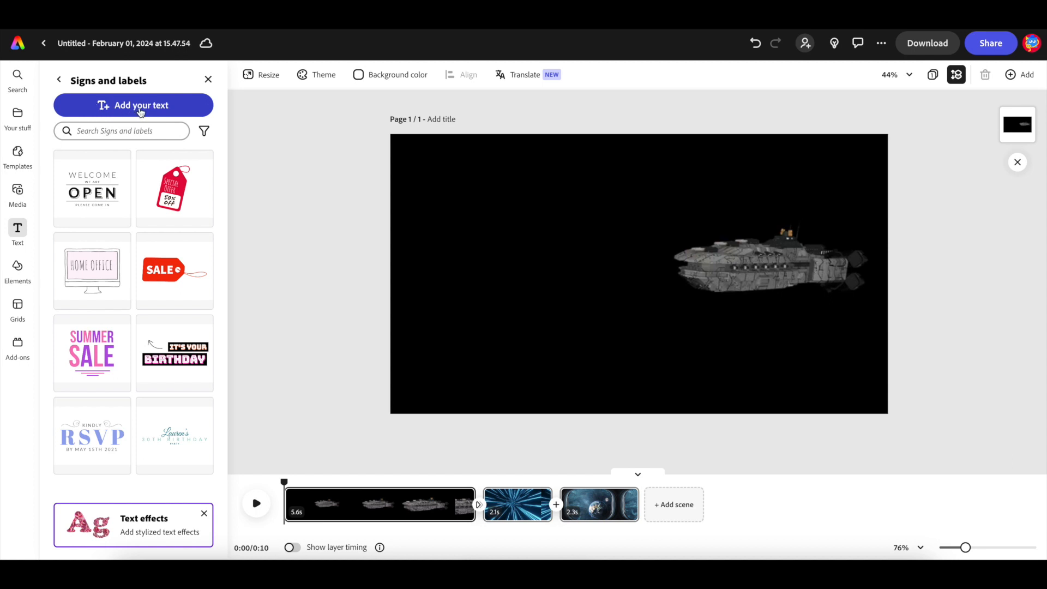
# Add a new plain text box to the first scene and set its fill to light yellow
pyautogui.click(140, 107)
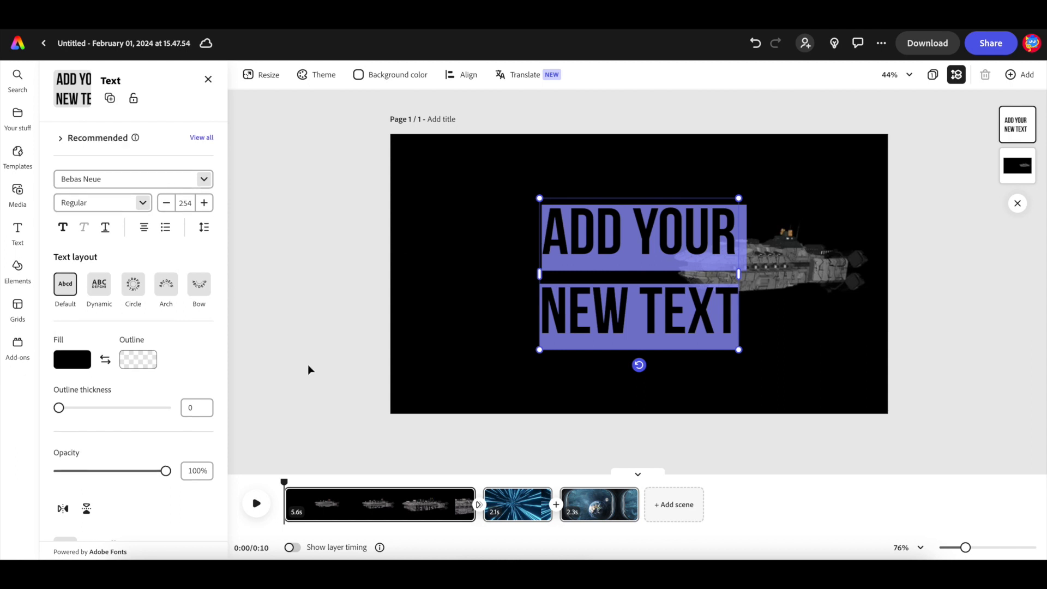
pyautogui.click(68, 361)
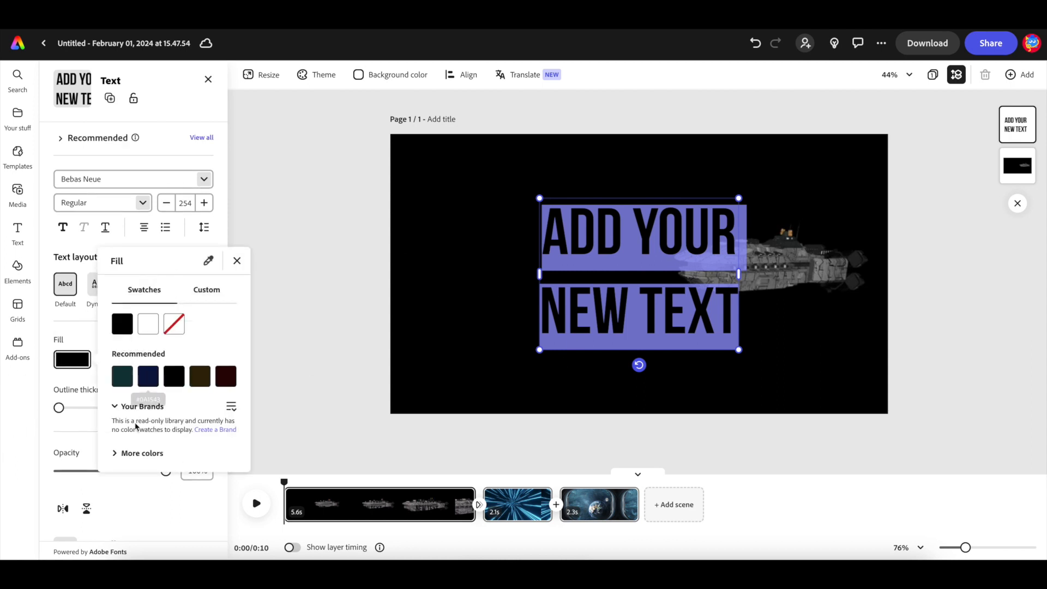
pyautogui.click(115, 453)
pyautogui.scroll(-4, 115, 457)
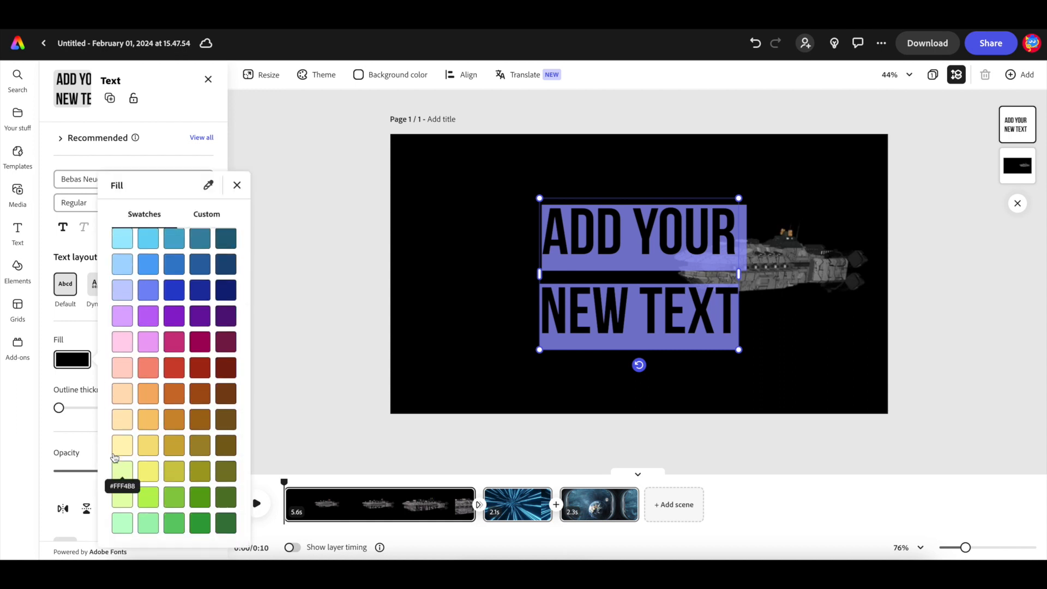
pyautogui.click(148, 471)
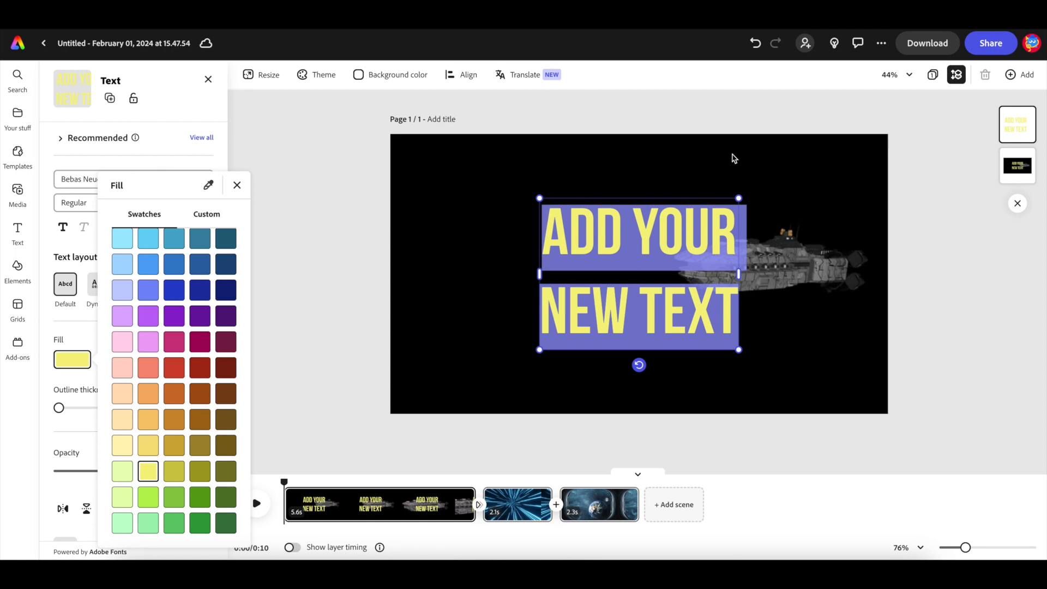
pyautogui.click(584, 200)
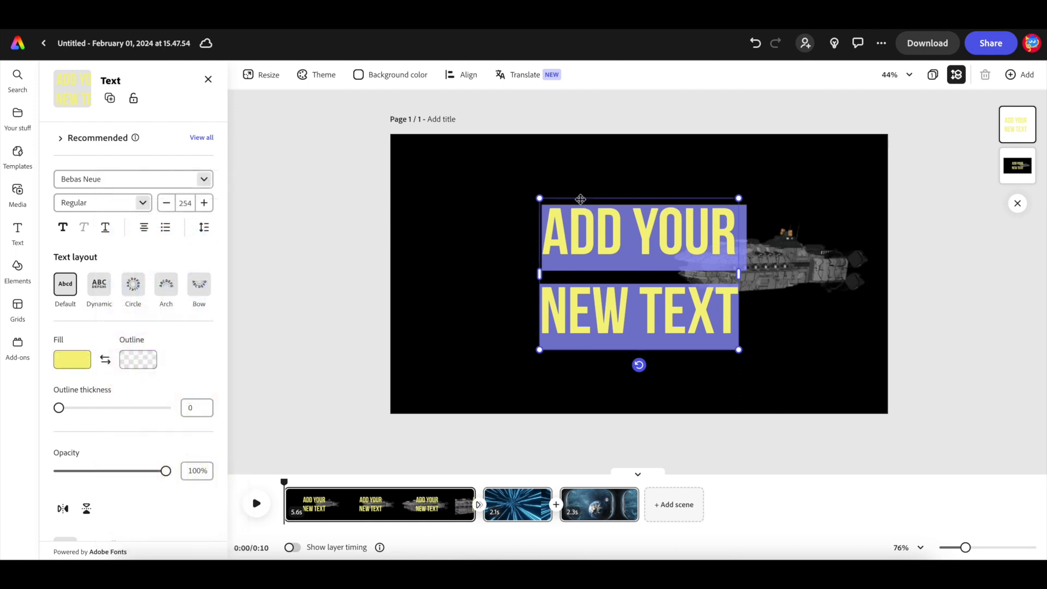
# Move the text box to the empty area in front of the spaceship and change its wording to SPACE WARP
pyautogui.moveTo(579, 198); pyautogui.dragTo(443, 194)
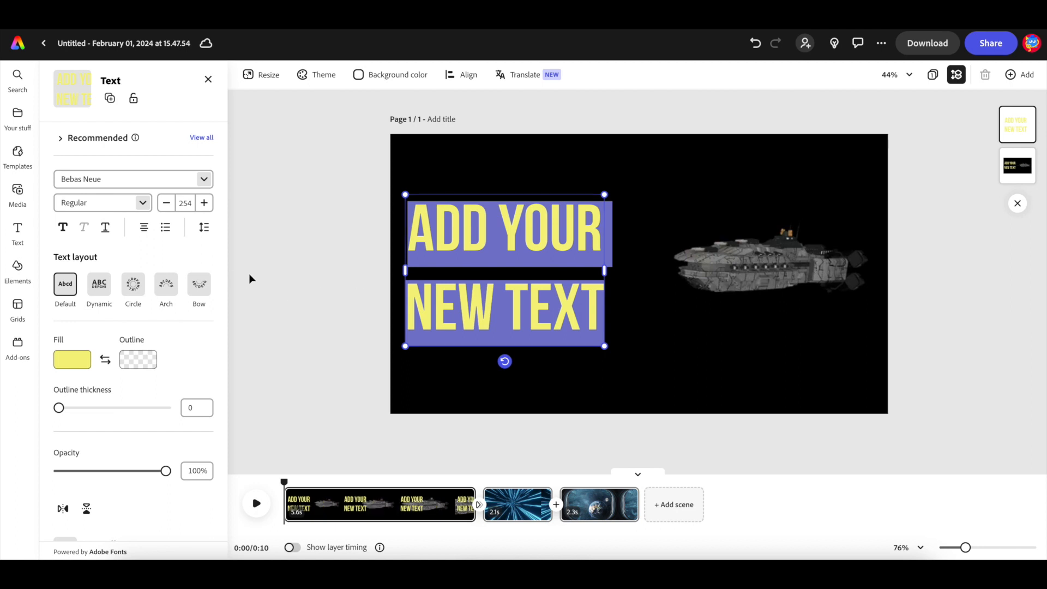
pyautogui.click(582, 303)
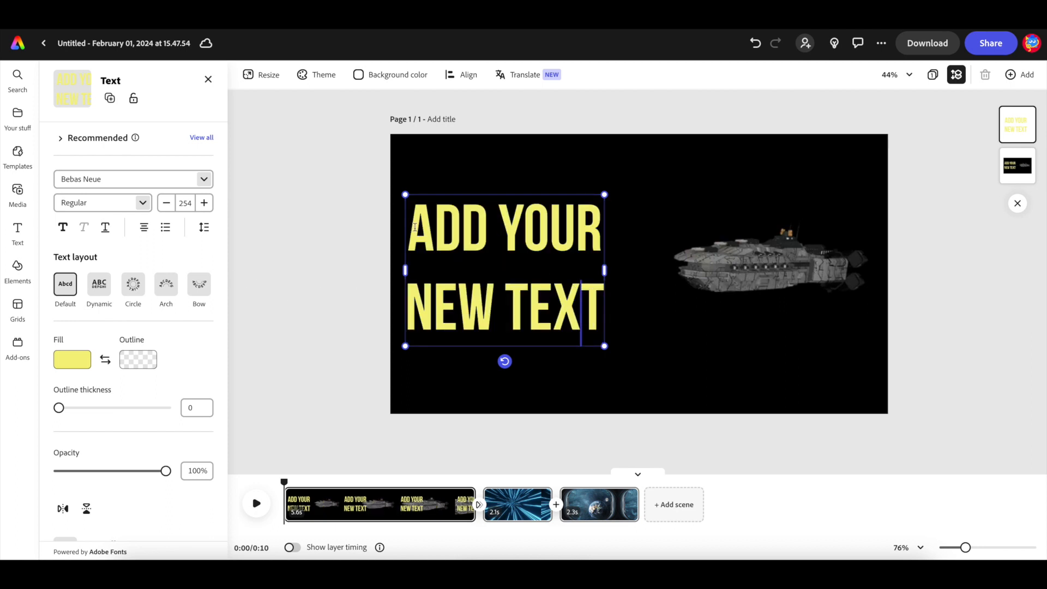
pyautogui.moveTo(415, 227); pyautogui.dragTo(596, 304)
pyautogui.write('SPACE WARP')
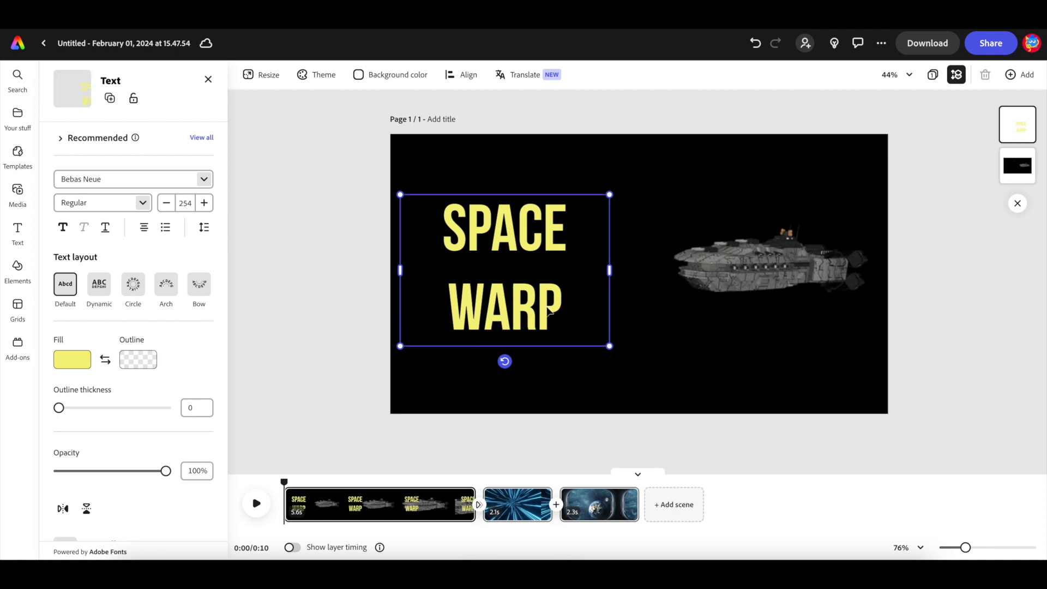
# Set the font of the whole SPACE WARP title to Alfarn 2 Regular
pyautogui.moveTo(440, 251); pyautogui.dragTo(576, 322)
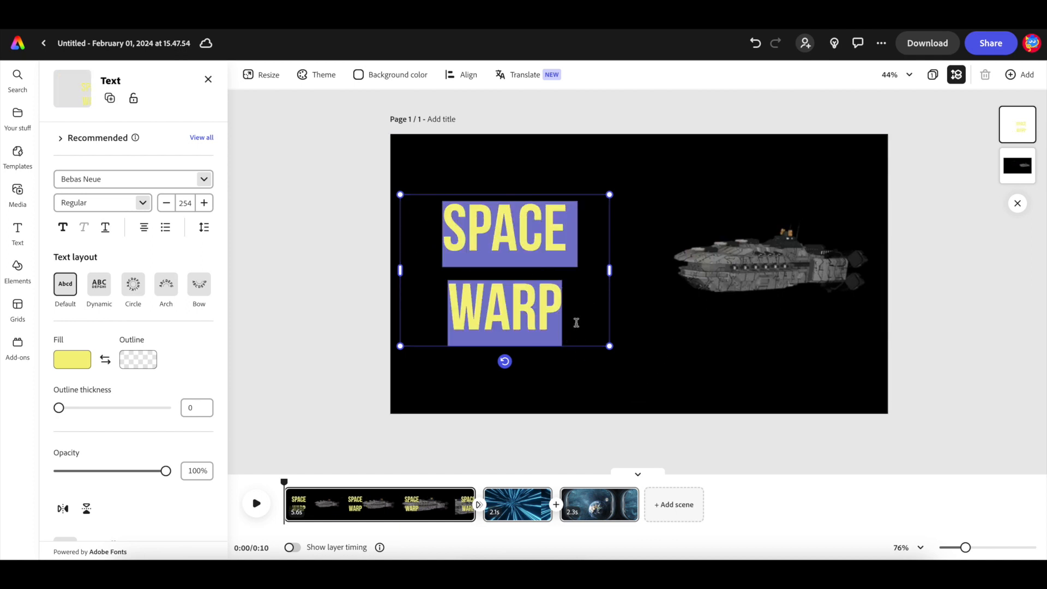
pyautogui.click(204, 180)
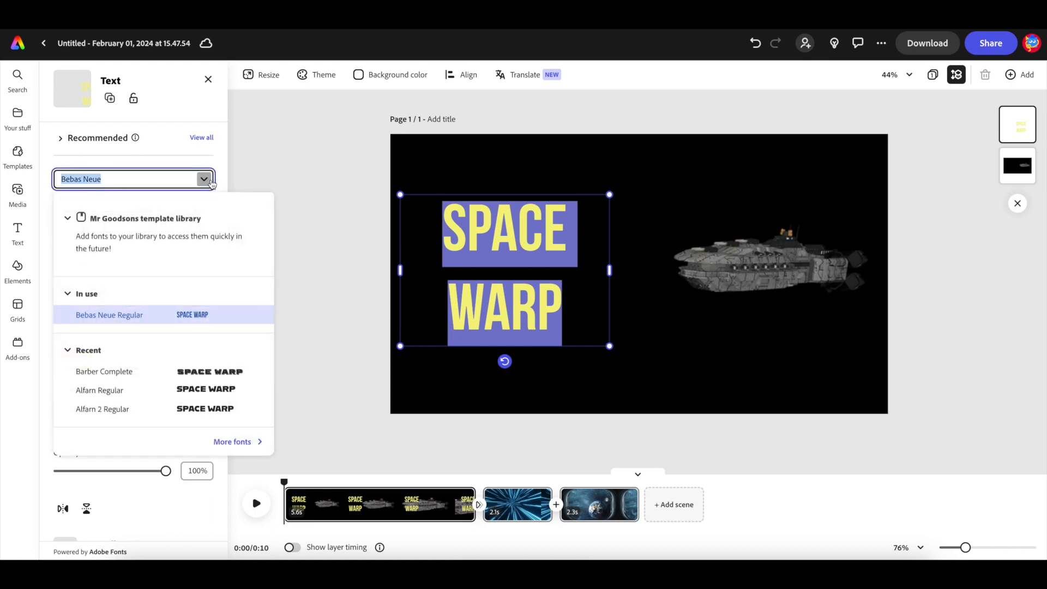
pyautogui.scroll(-2, 170, 409)
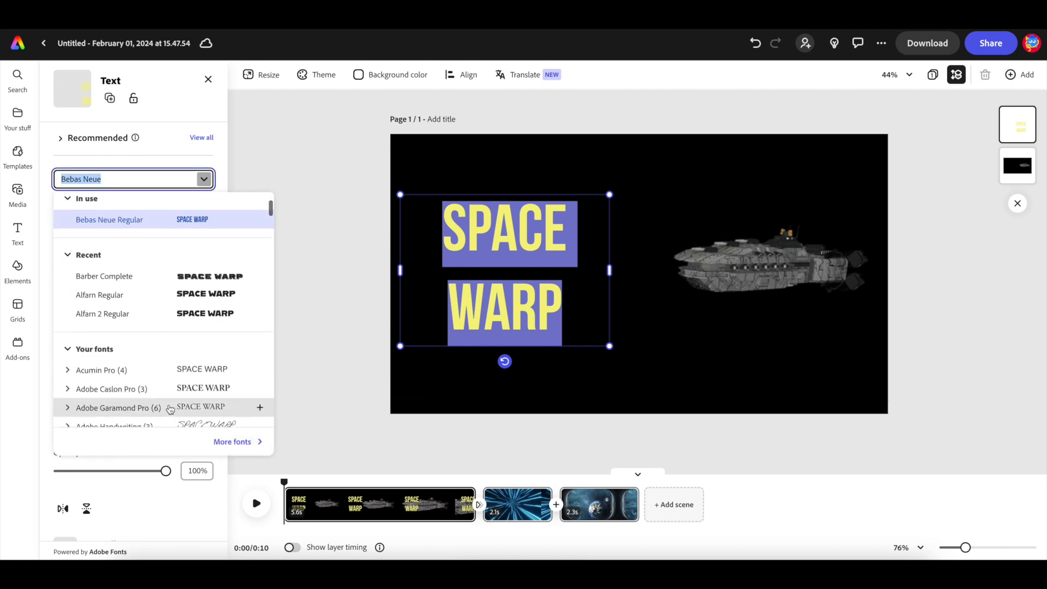
pyautogui.click(196, 314)
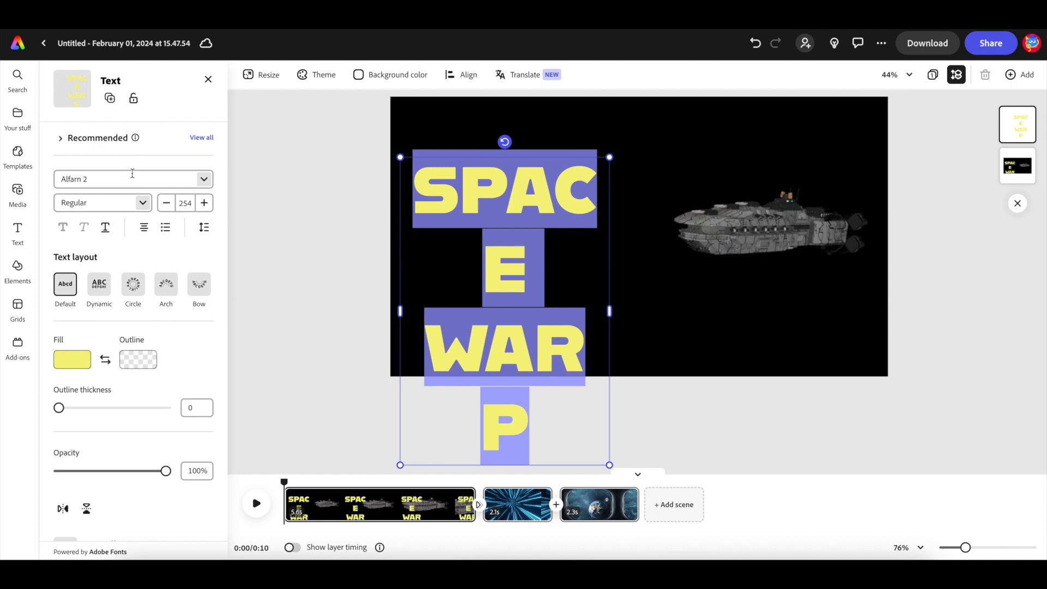
# Reduce the title's font size to 205 so that SPACE and WARP each fit on one line
pyautogui.click(174, 209)
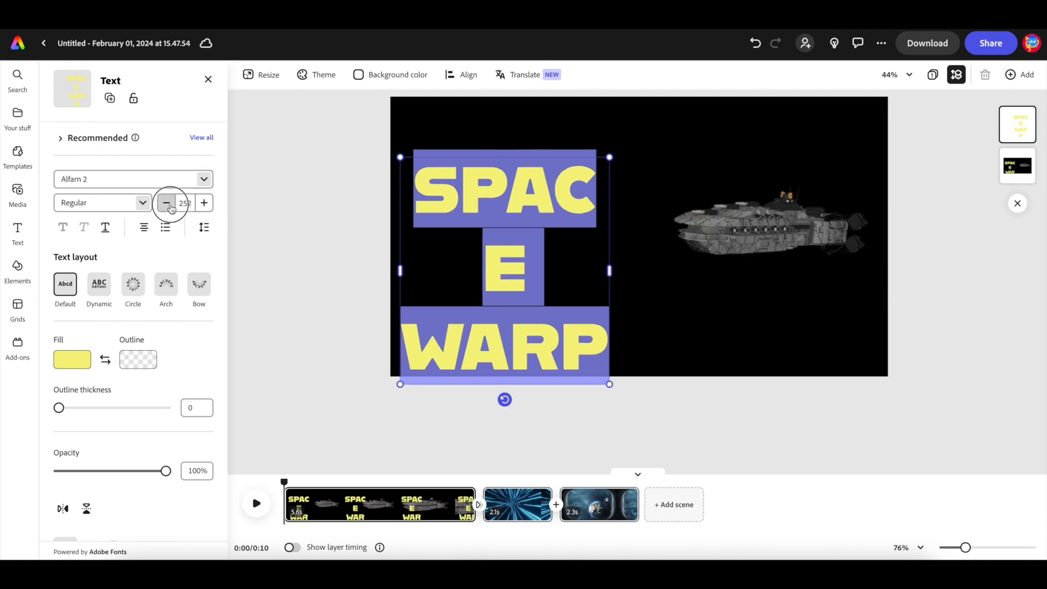
pyautogui.click(173, 210)
pyautogui.click(172, 209)
pyautogui.click(171, 208)
pyautogui.click(167, 204)
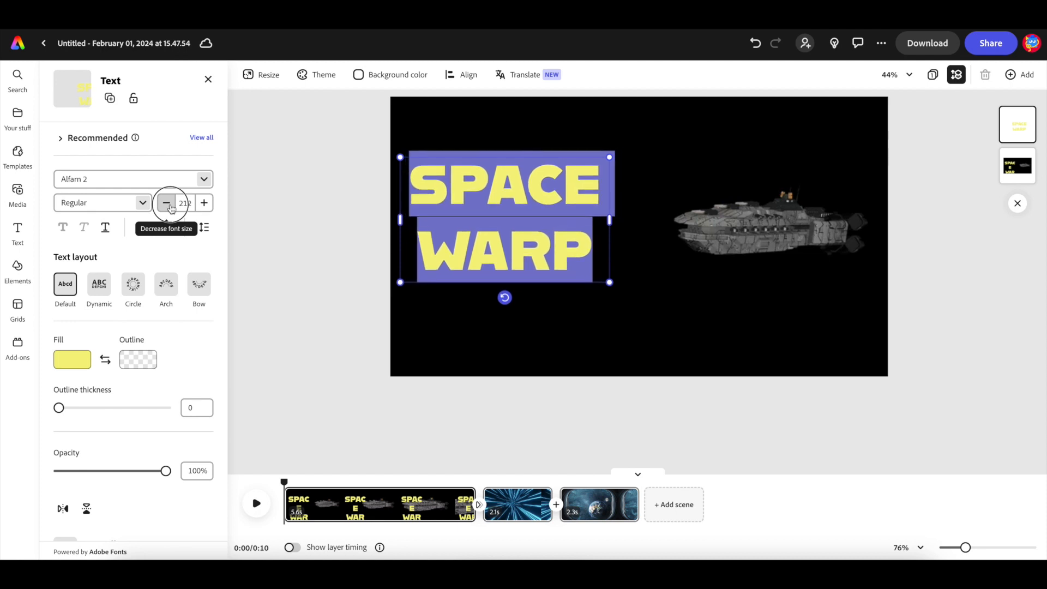
pyautogui.click(167, 204)
# Move the SPACE WARP title slightly down so it sits level with the spaceship
pyautogui.click(411, 158)
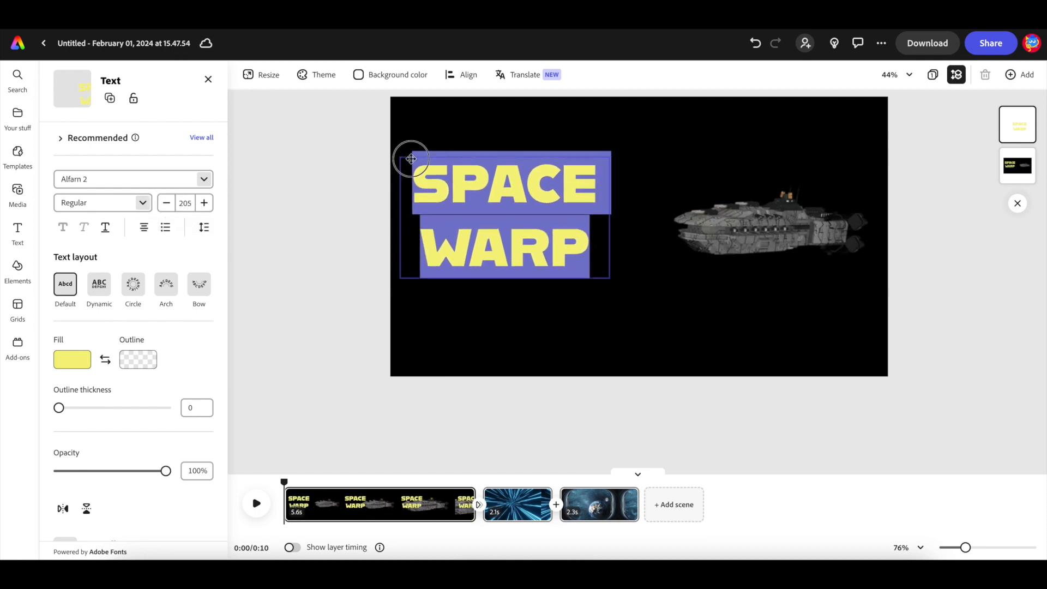
pyautogui.click(424, 130)
pyautogui.scroll(1, 472, 184)
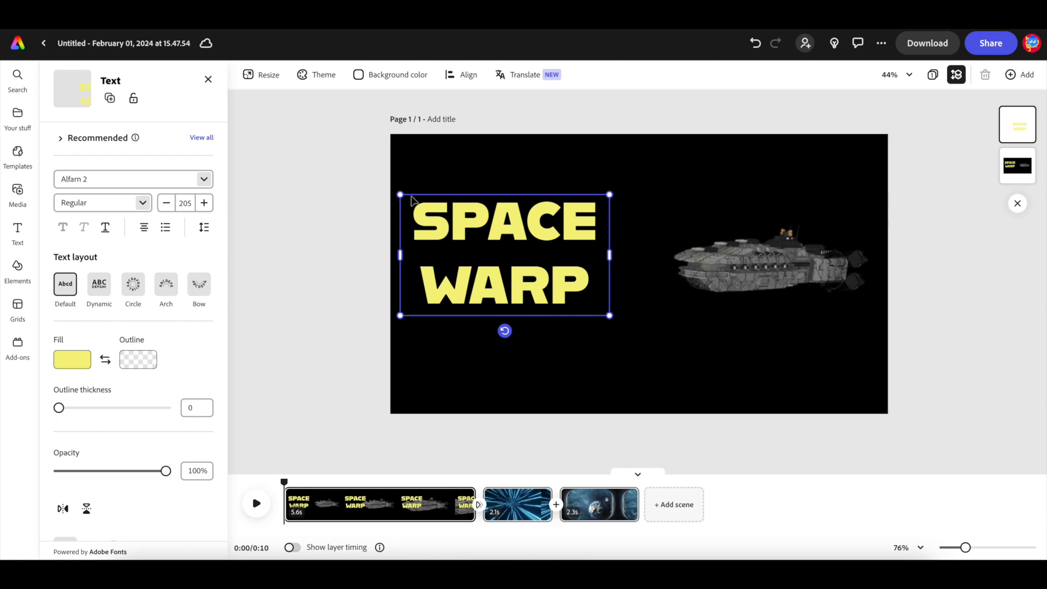
pyautogui.moveTo(412, 201); pyautogui.dragTo(411, 225)
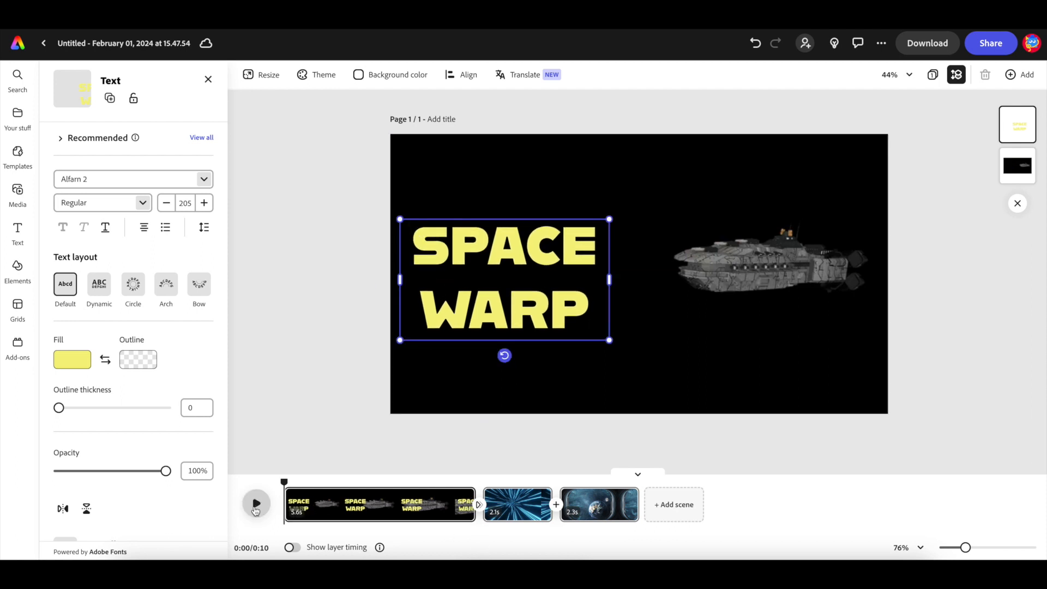
# Play the video from the first scene into the warp clip to check the title, and return the playhead to the start
pyautogui.click(256, 504)
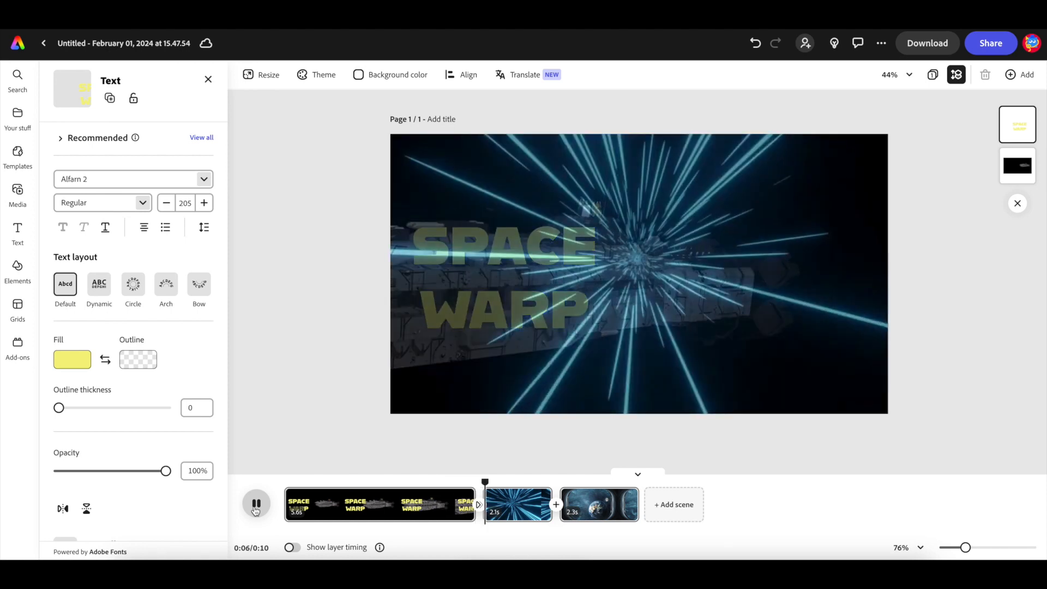
pyautogui.click(256, 504)
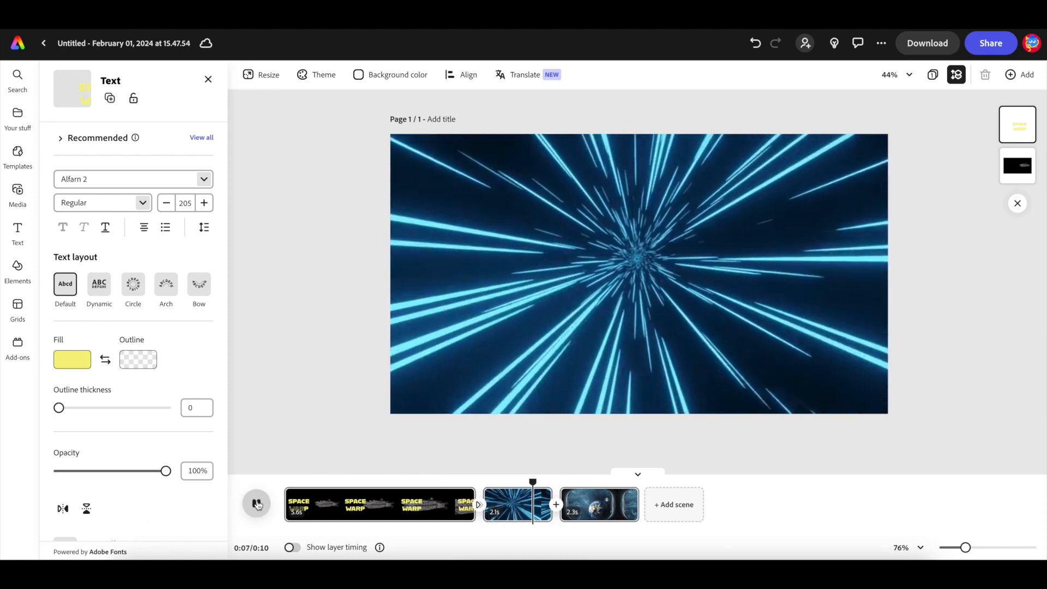
pyautogui.click(547, 500)
pyautogui.moveTo(538, 480); pyautogui.dragTo(284, 481)
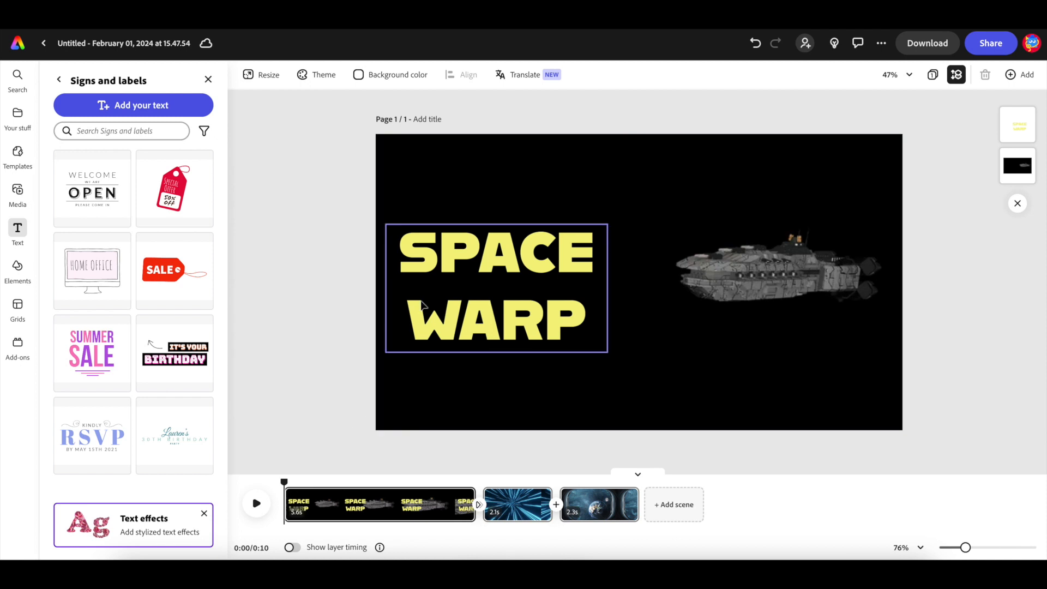
# Give the SPACE WARP title a Drift animation for both its entrance and its exit
pyautogui.click(436, 271)
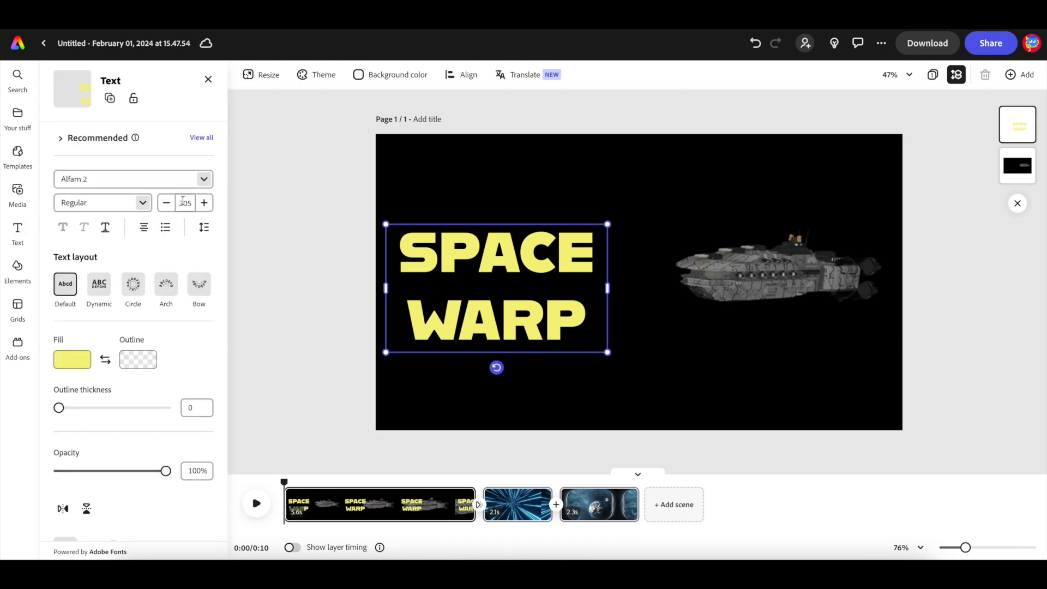
pyautogui.scroll(-5, 140, 368)
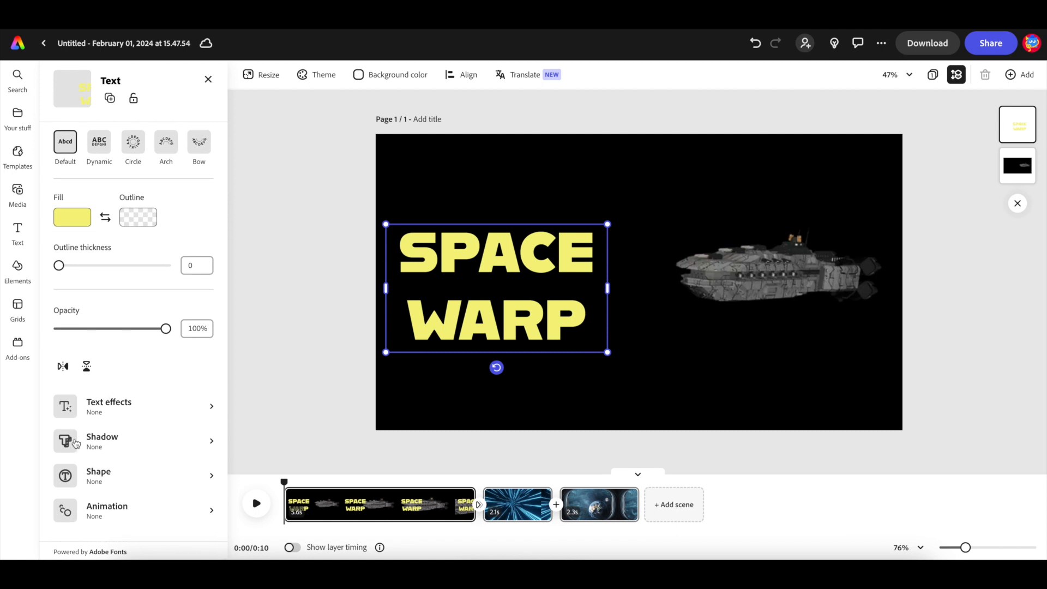
pyautogui.click(98, 512)
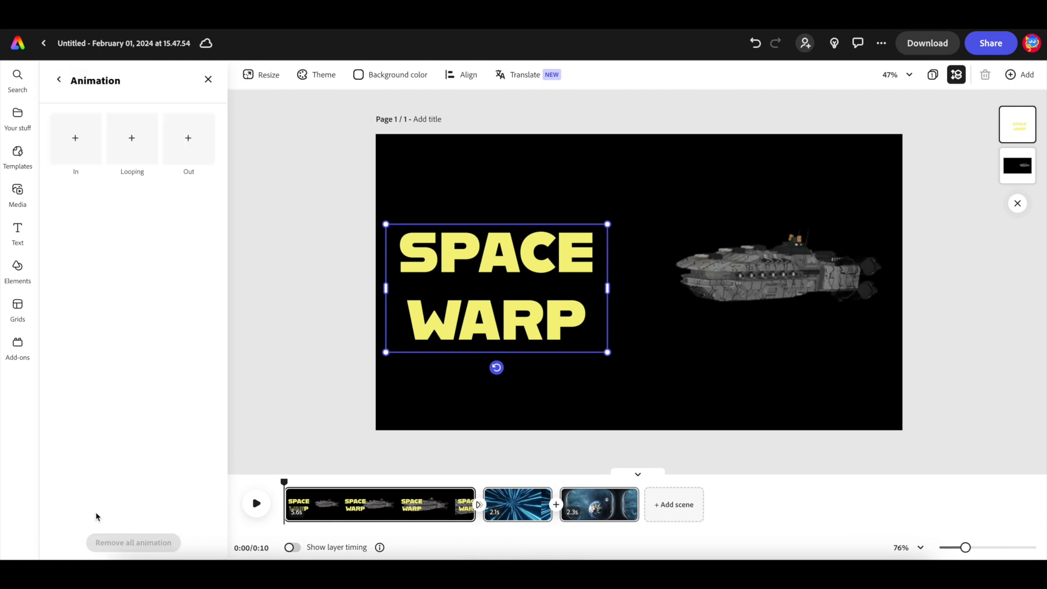
pyautogui.click(66, 157)
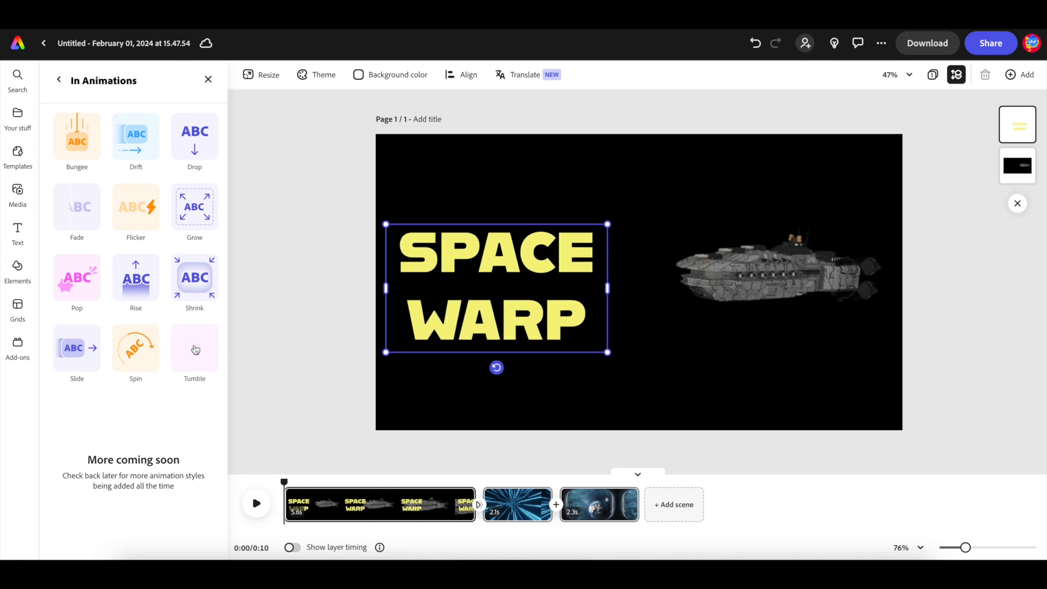
pyautogui.click(129, 157)
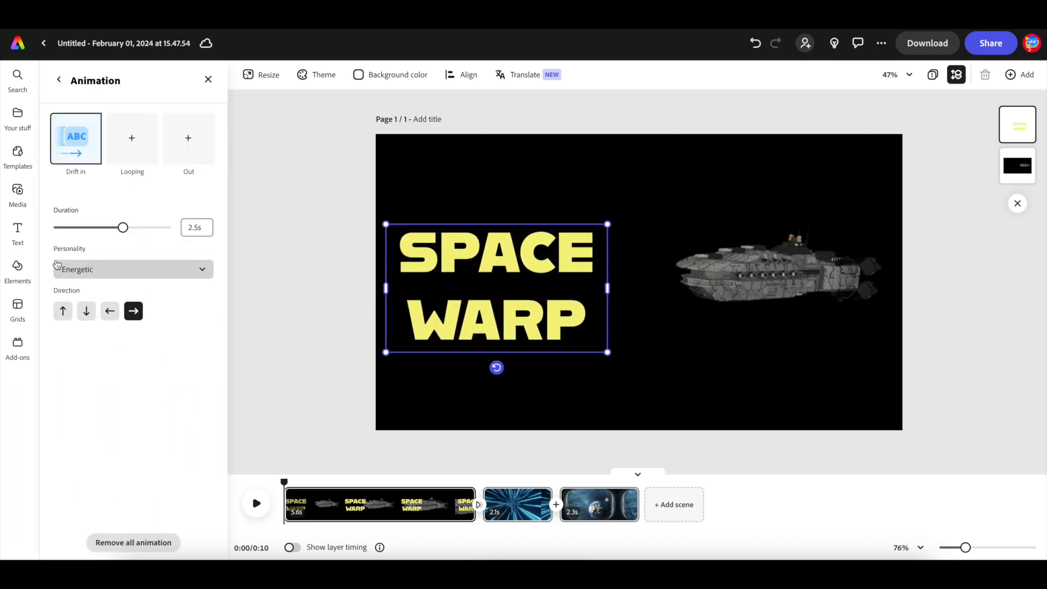
pyautogui.click(182, 155)
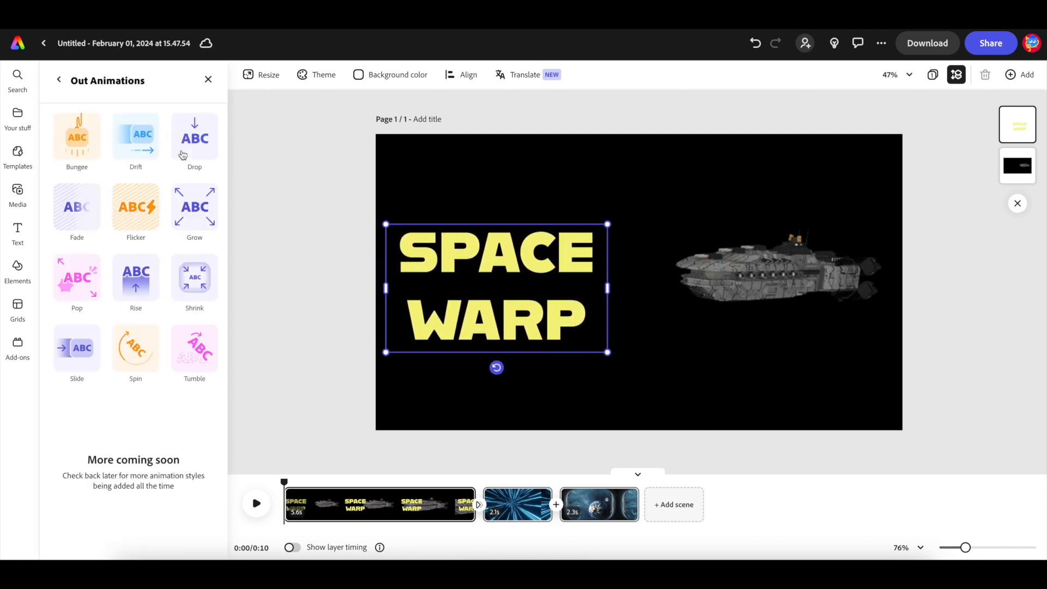
pyautogui.click(137, 150)
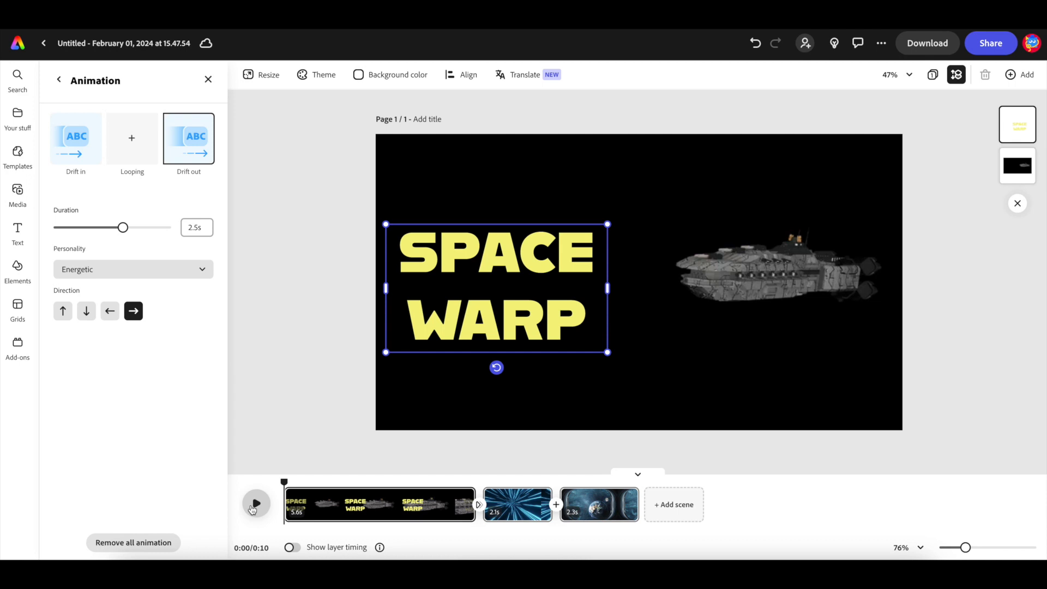
# Play the video into the warp clip to check the title's drift animations, and return the playhead to the start
pyautogui.click(253, 508)
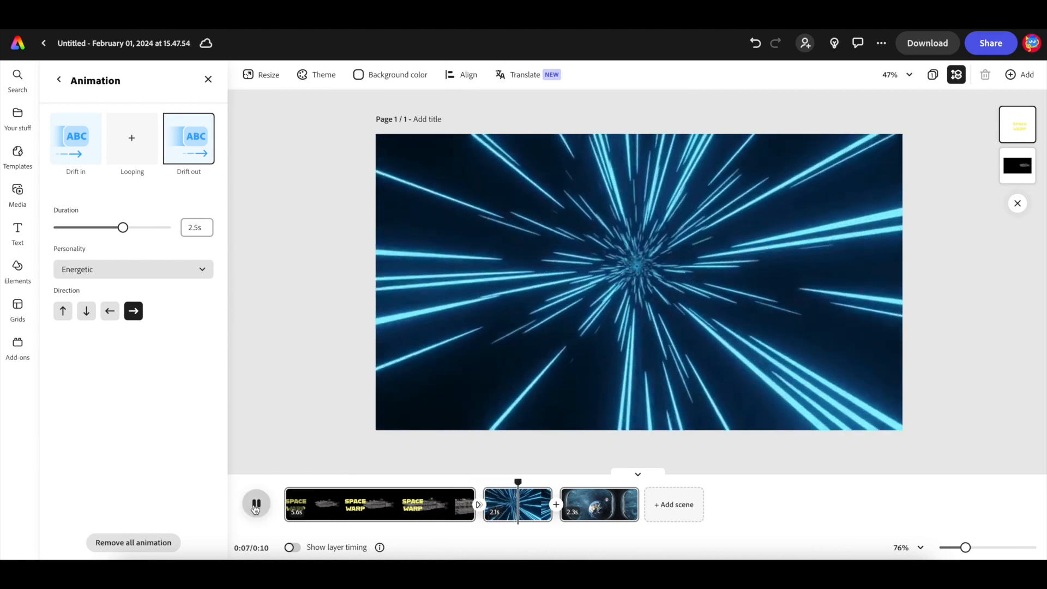
pyautogui.click(255, 504)
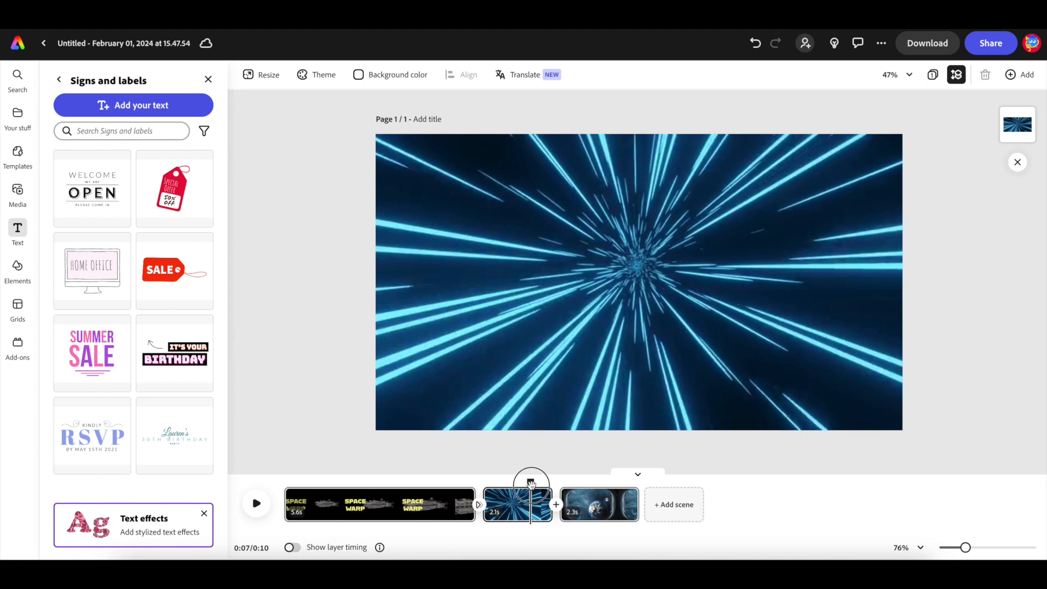
pyautogui.moveTo(530, 483); pyautogui.dragTo(263, 480)
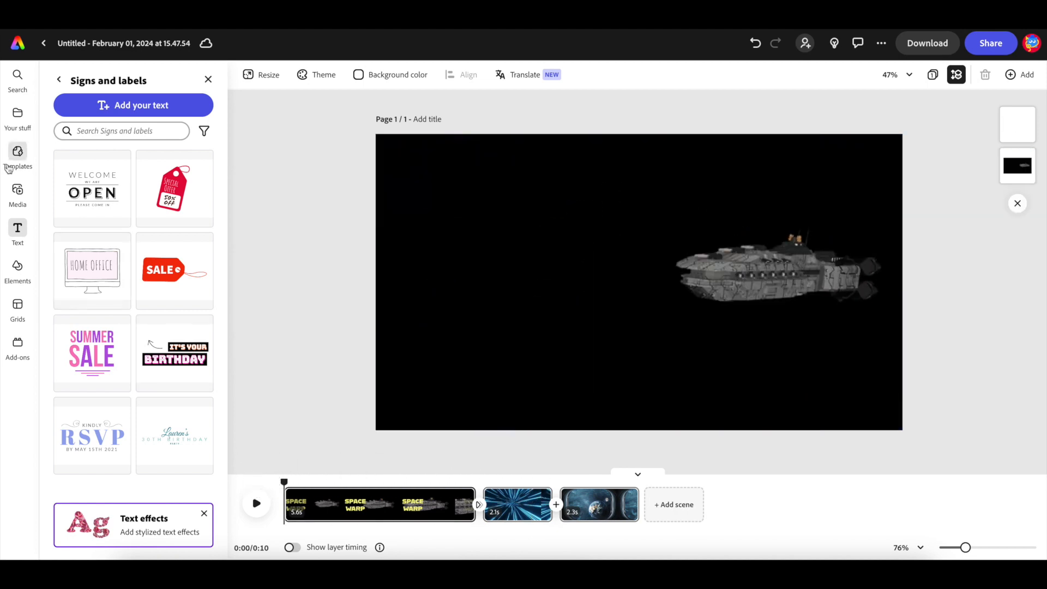
# Browse the stock audio library for background music and preview the Blues track Auto Thief
pyautogui.click(18, 195)
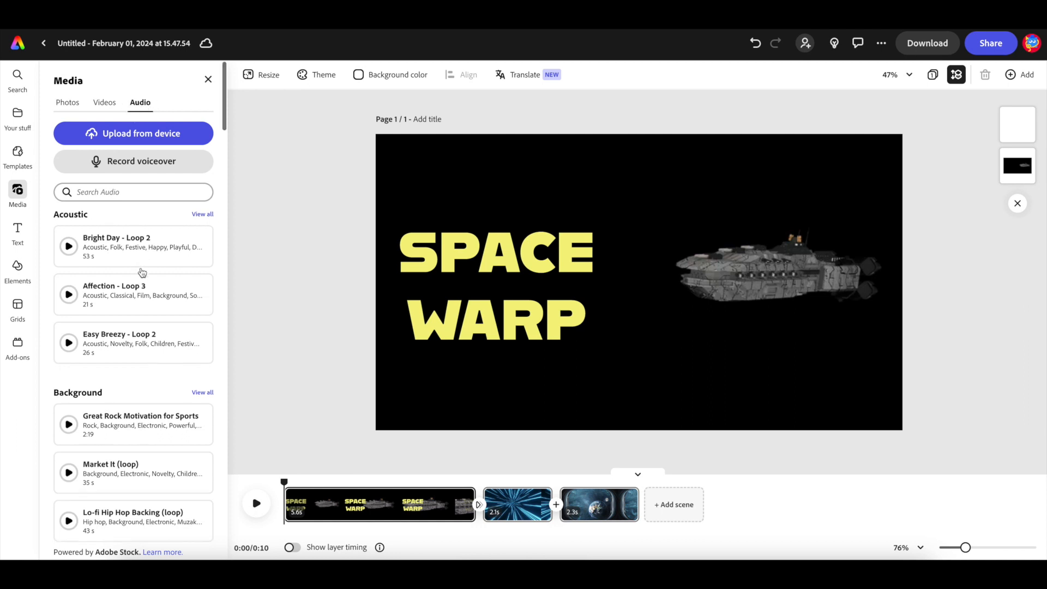
pyautogui.scroll(-3, 141, 271)
pyautogui.scroll(-5, 141, 270)
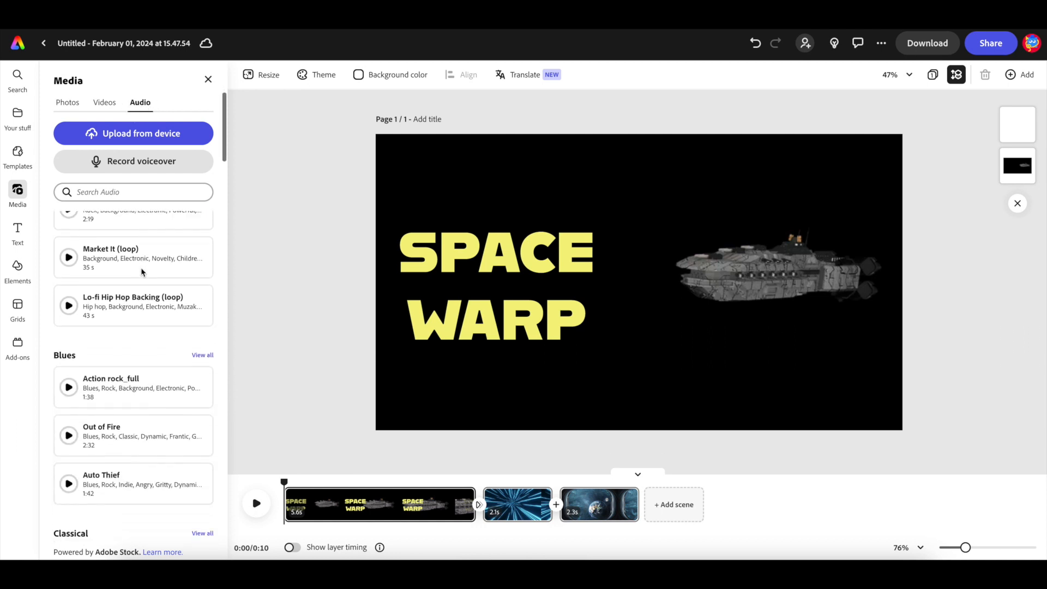
pyautogui.scroll(-1, 142, 272)
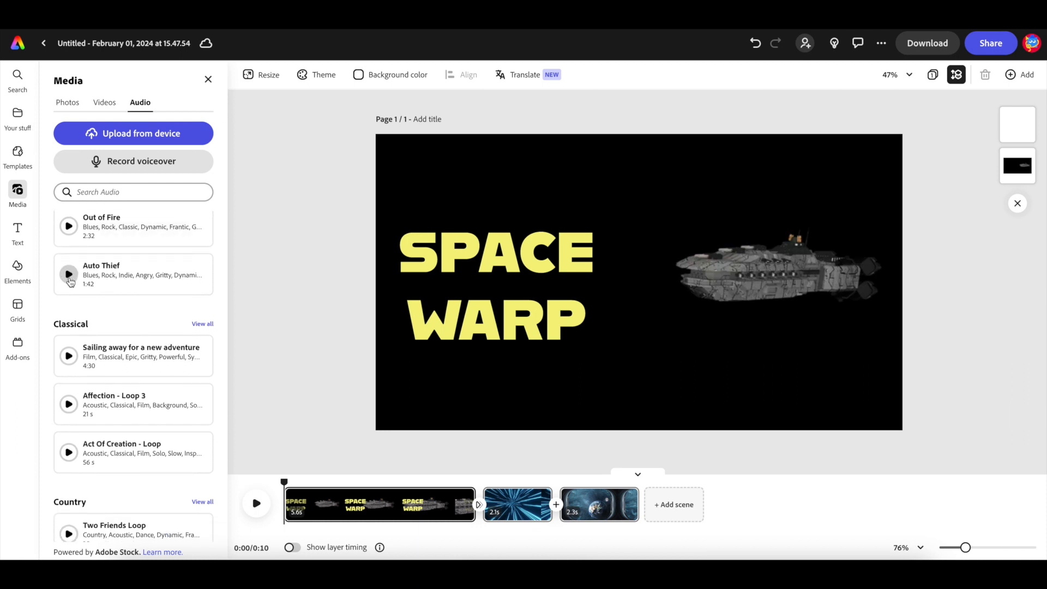
pyautogui.click(68, 274)
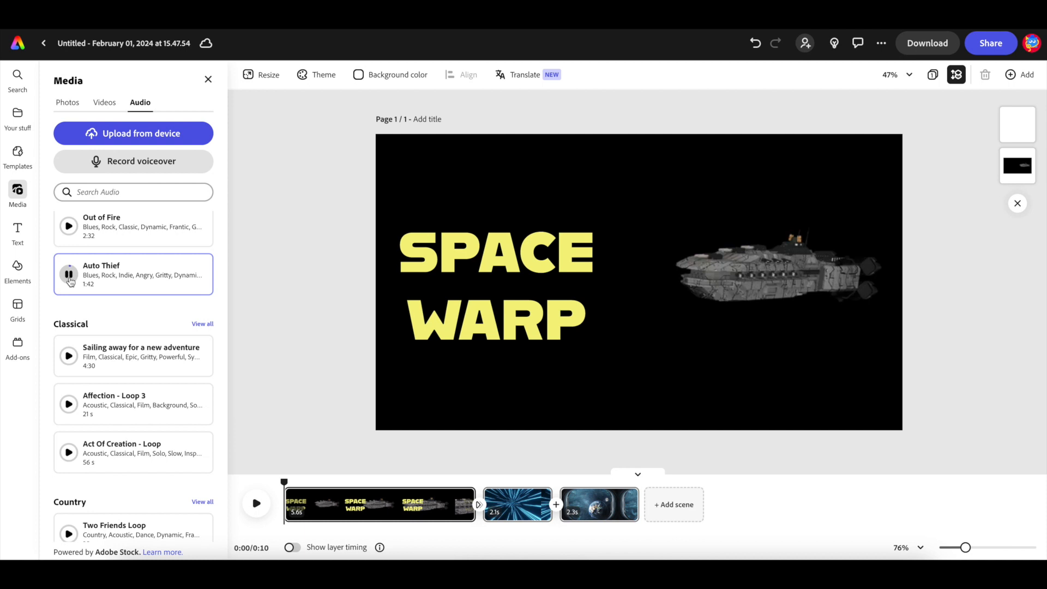
pyautogui.click(69, 275)
# Preview the Classical track Sailing away for a new adventure and add it to the timeline beneath the scenes
pyautogui.scroll(-3, 112, 351)
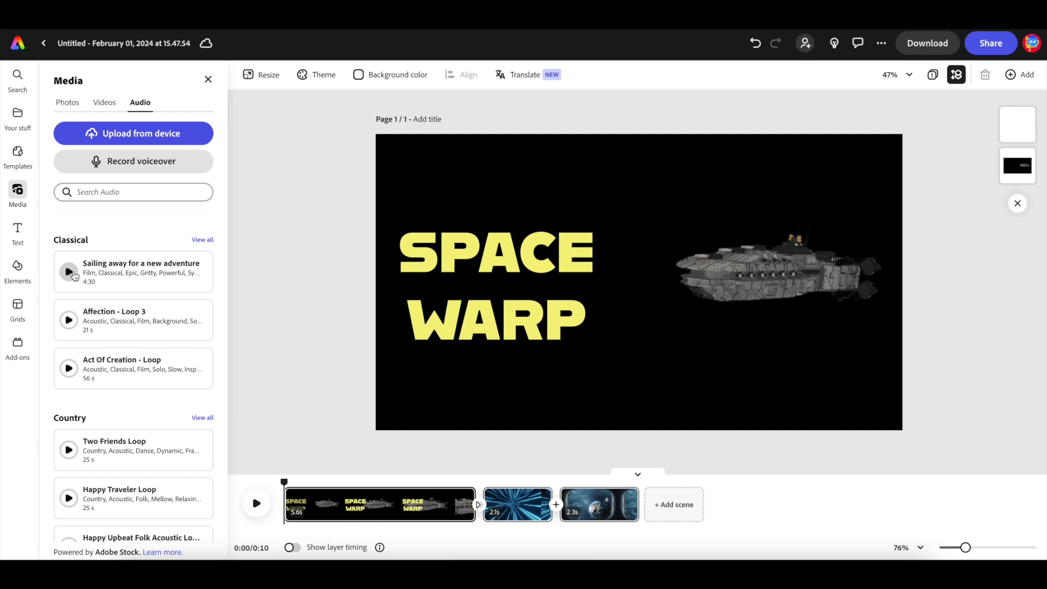
pyautogui.click(70, 272)
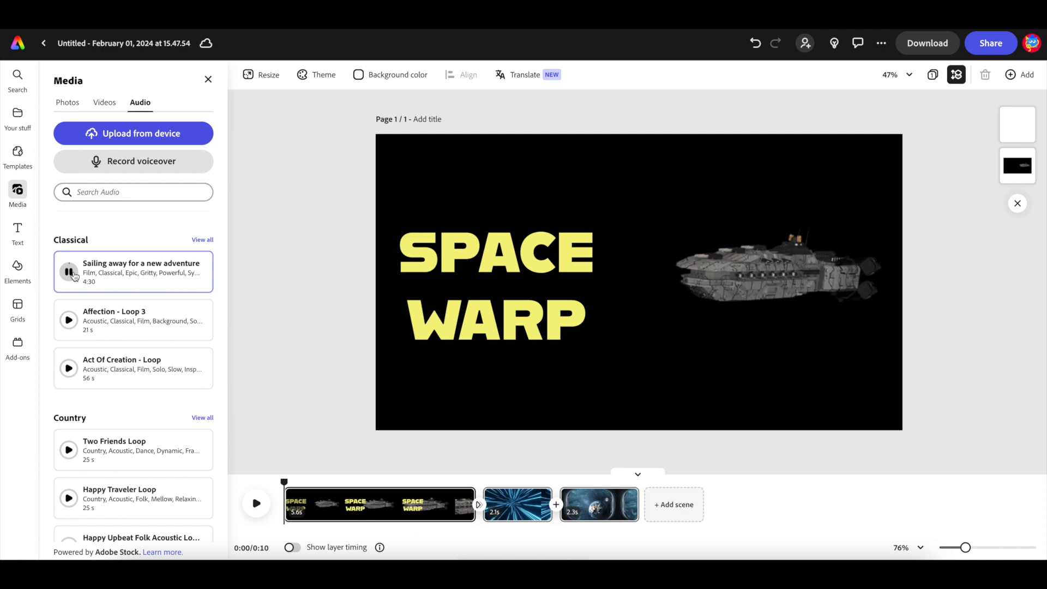
pyautogui.scroll(-1, 75, 275)
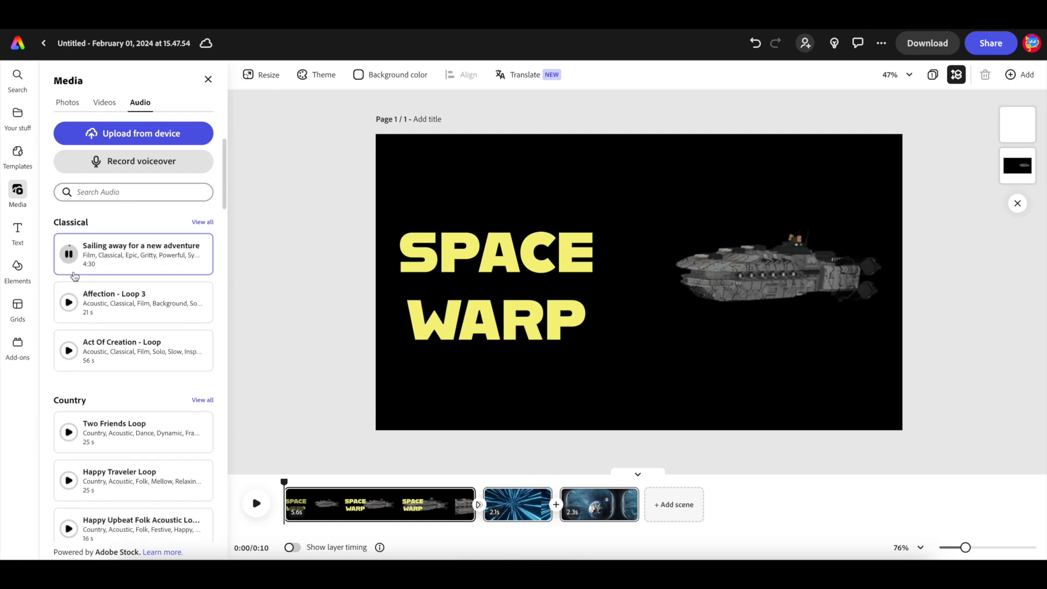
pyautogui.scroll(-2, 75, 276)
pyautogui.scroll(2, 74, 276)
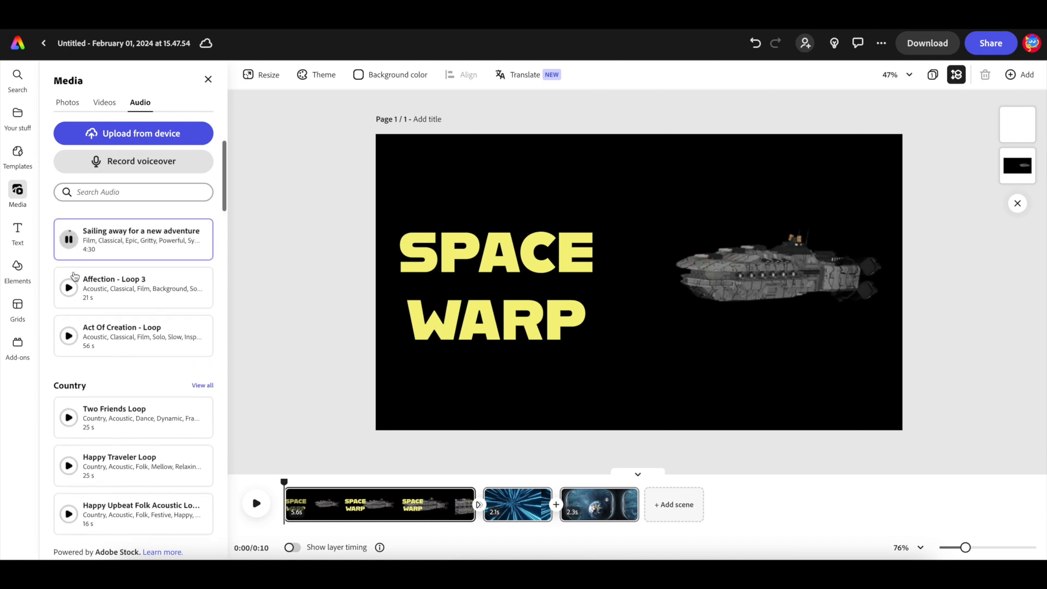
pyautogui.moveTo(99, 248); pyautogui.dragTo(306, 534)
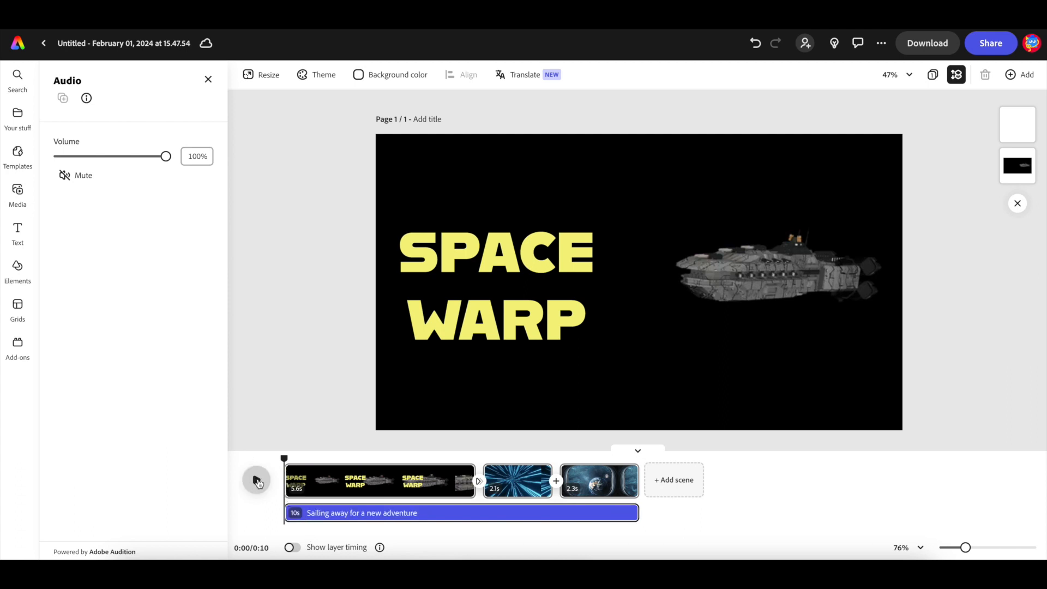
# Play the video from the start into the Earth window scene to check it with the music, then pause
pyautogui.click(257, 481)
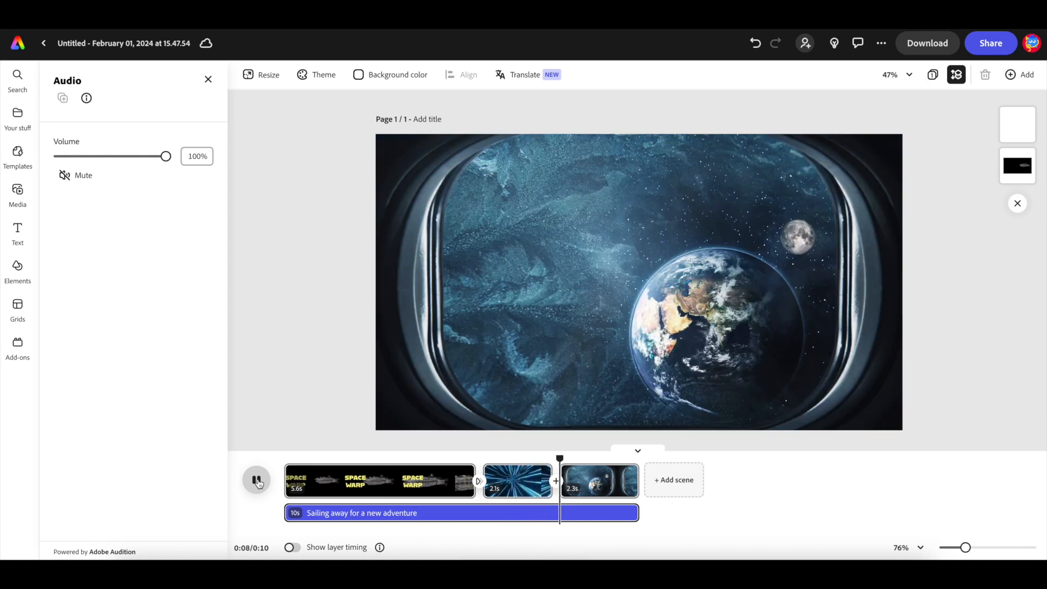
pyautogui.click(255, 485)
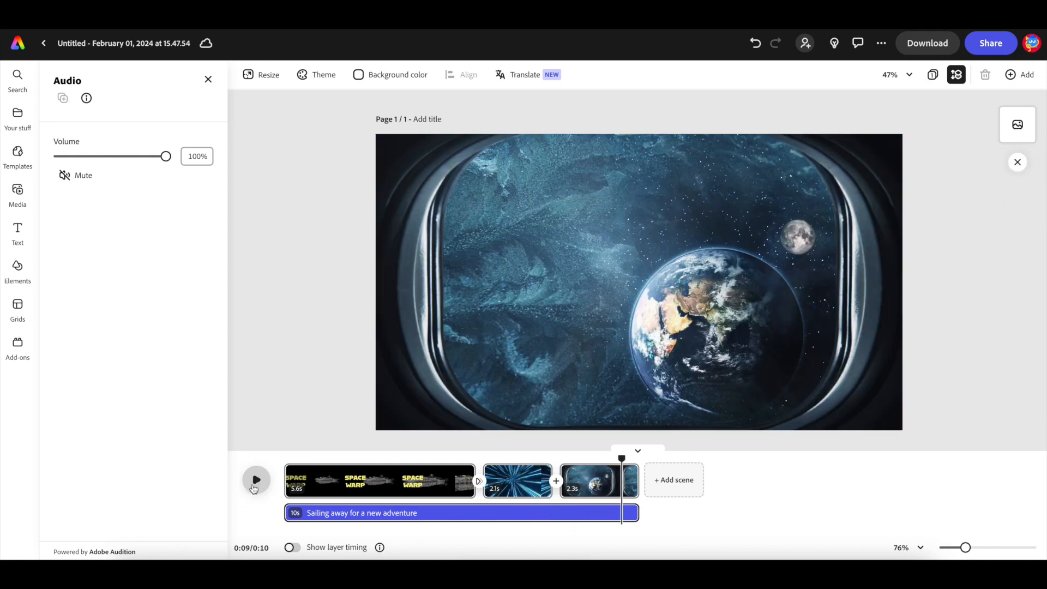